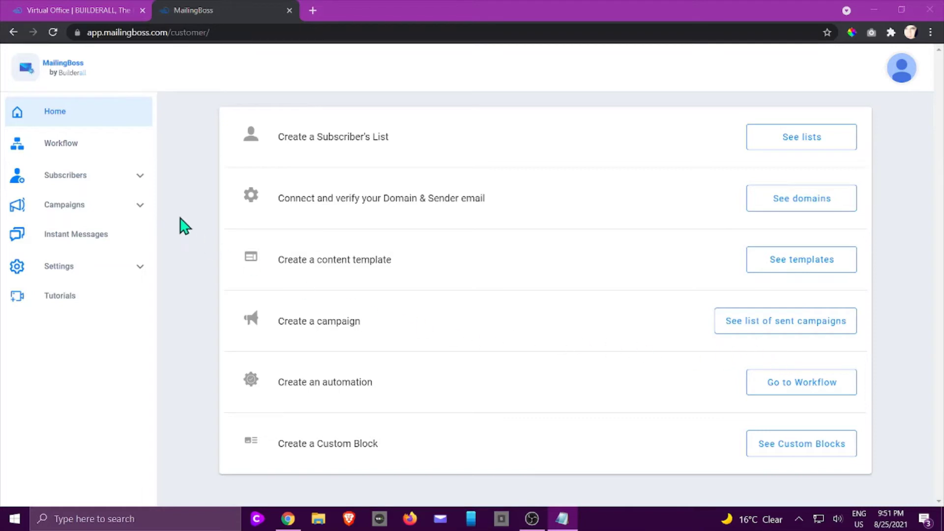
Open the Subscribers Lists page showing the three existing lists
click(80, 181)
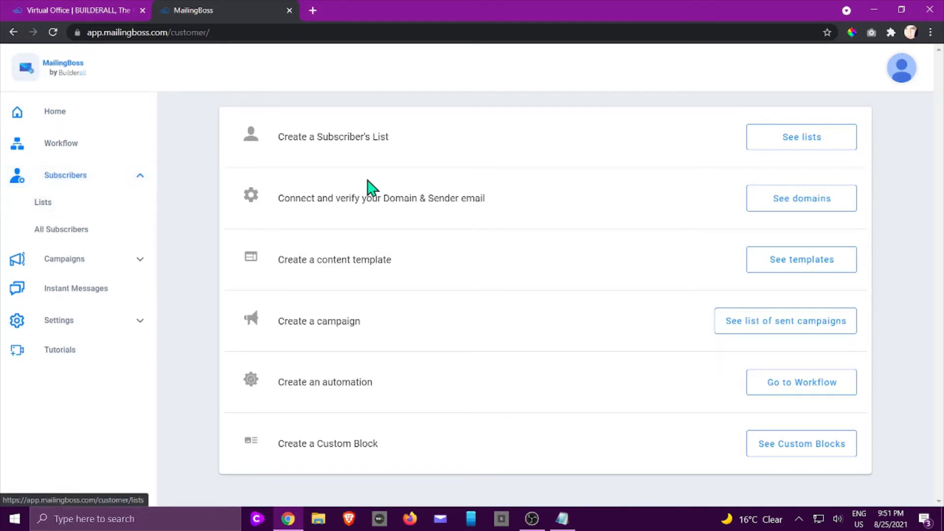
click(797, 138)
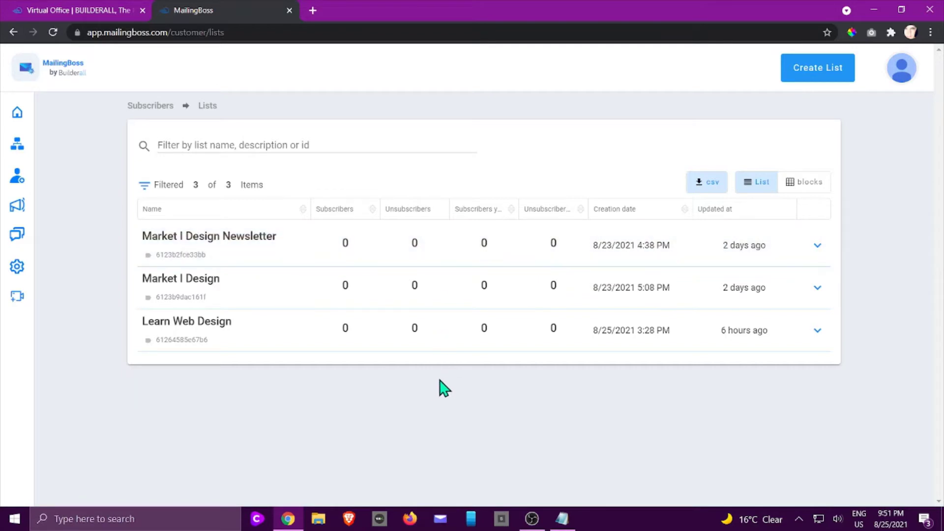
Start a new list named 'Team Matrix Newsletter' with the description 'My team's Newsletter'
click(820, 68)
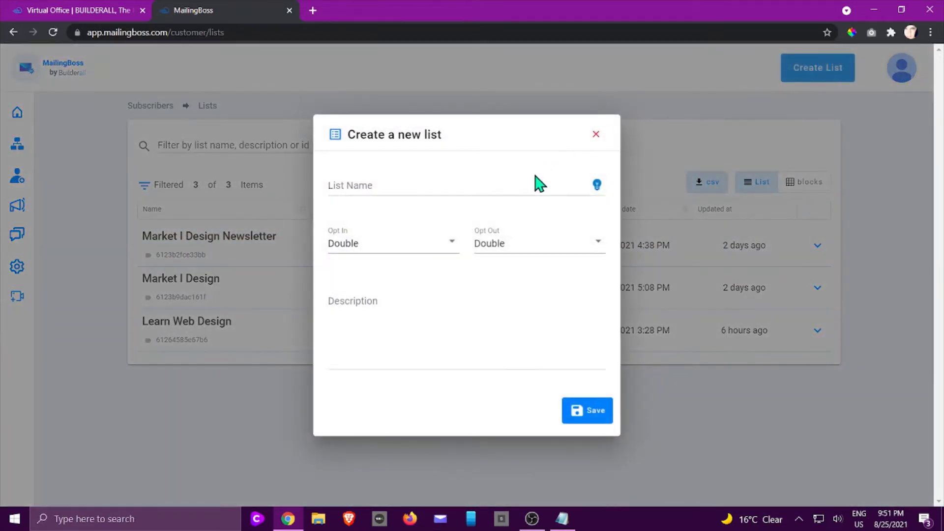
click(534, 188)
text(Team Matrix Newsletter)
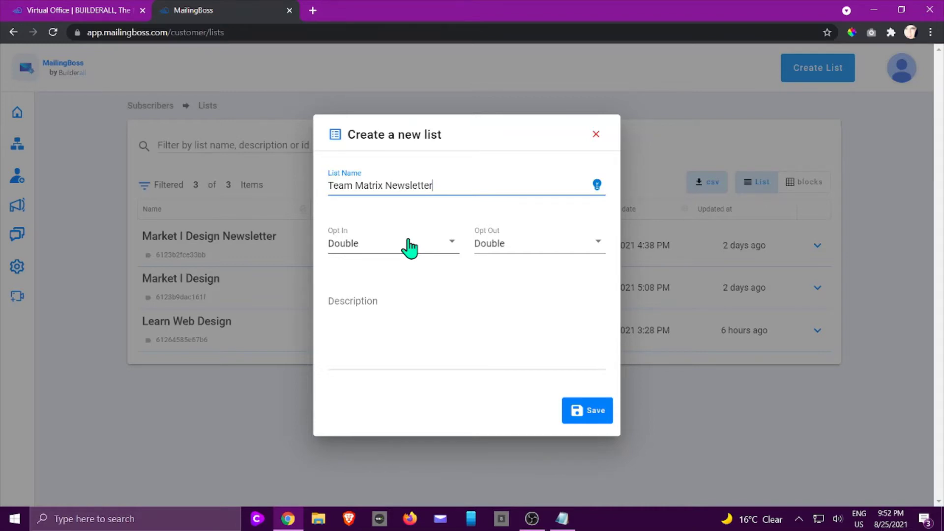
click(379, 332)
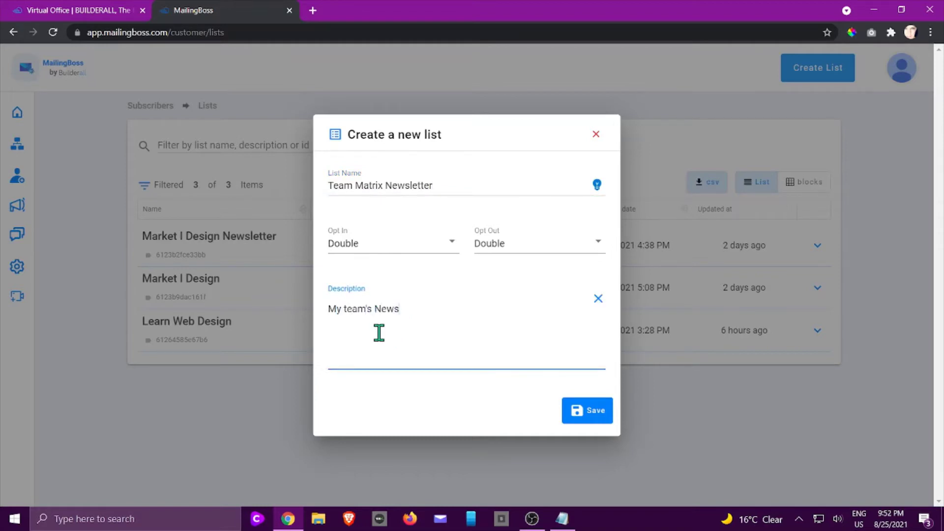
Save the new list and keep the first From Email address in its List Data settings
click(589, 417)
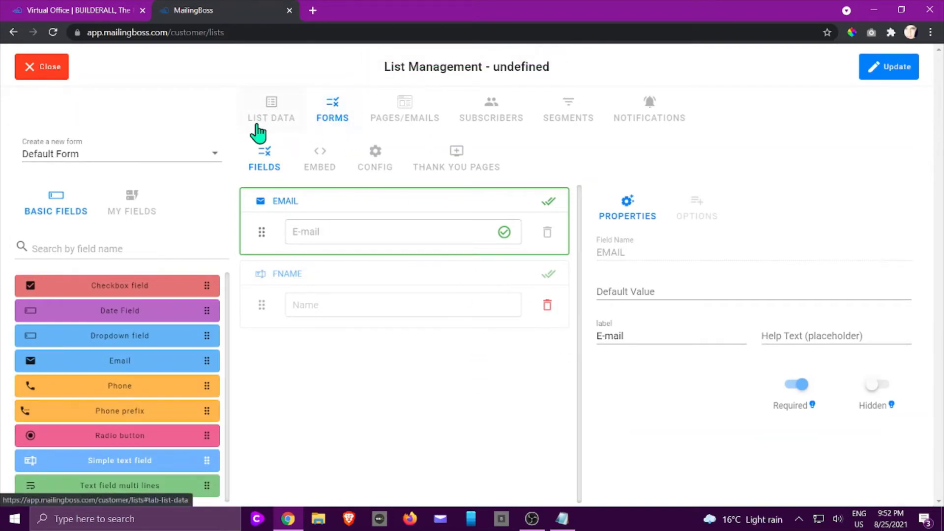
click(270, 114)
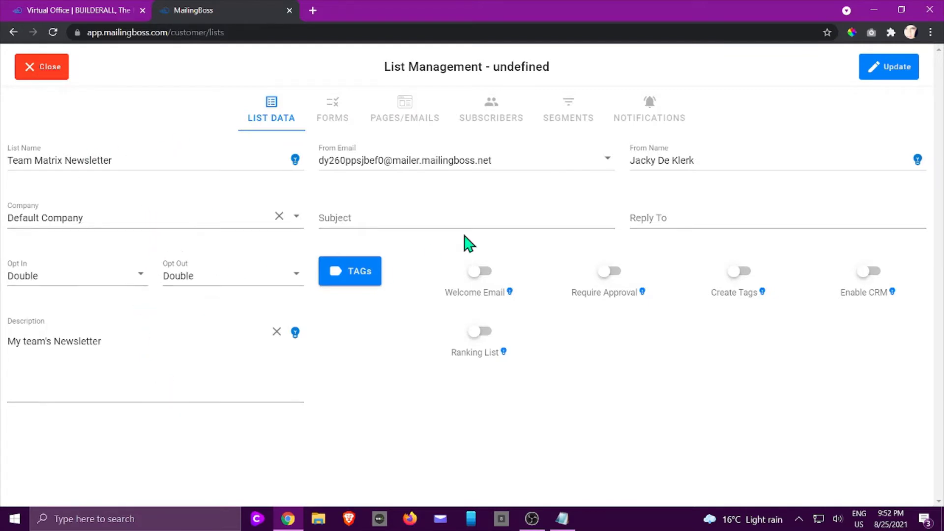
click(535, 158)
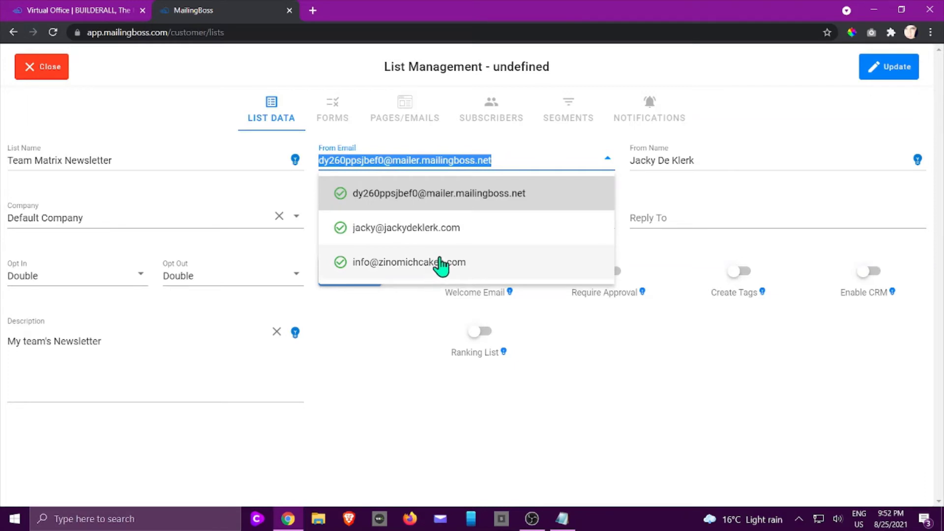
click(429, 199)
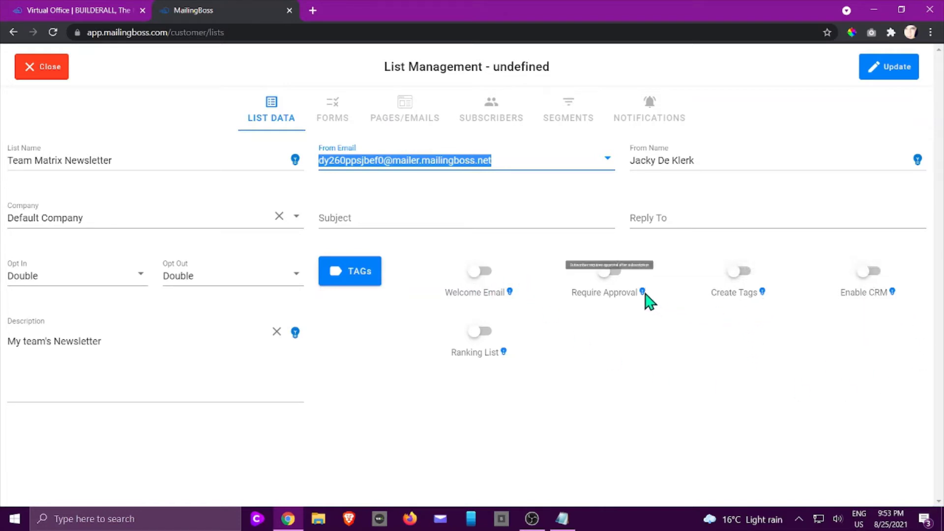
mouse_move(511, 292)
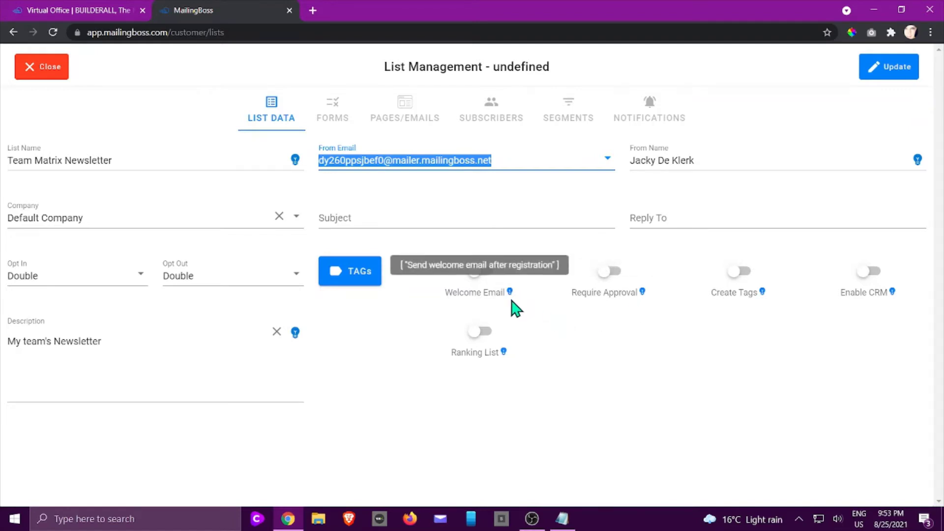
mouse_move(505, 354)
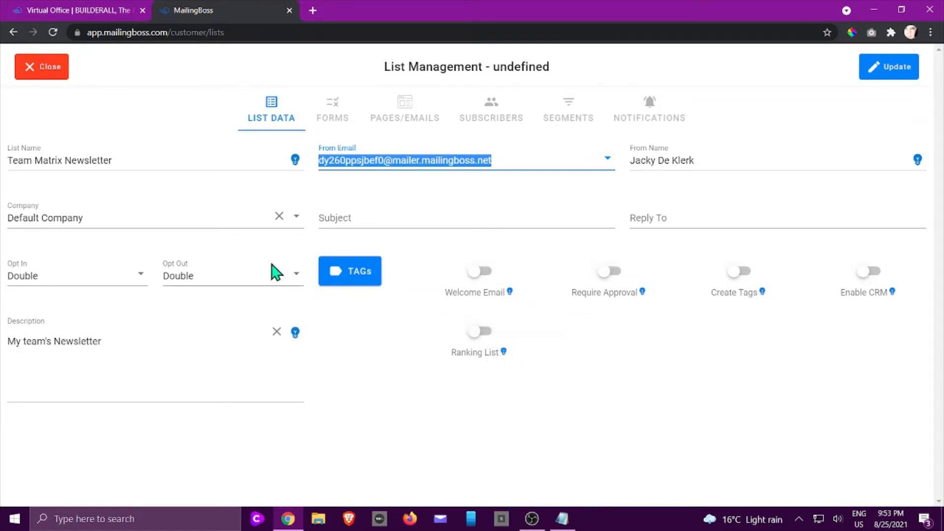
Add a Simple text field from Basic Fields to the signup form below FNAME
click(331, 109)
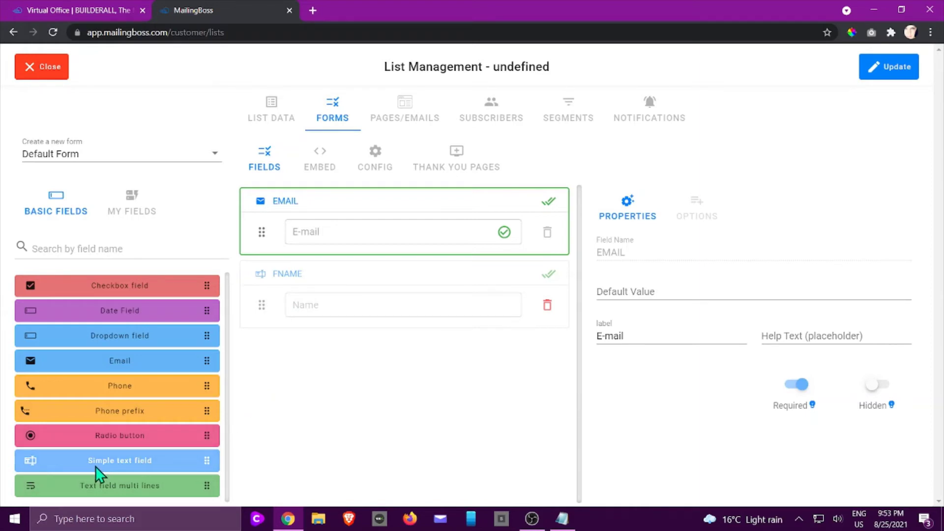
drag(136, 460, 367, 381)
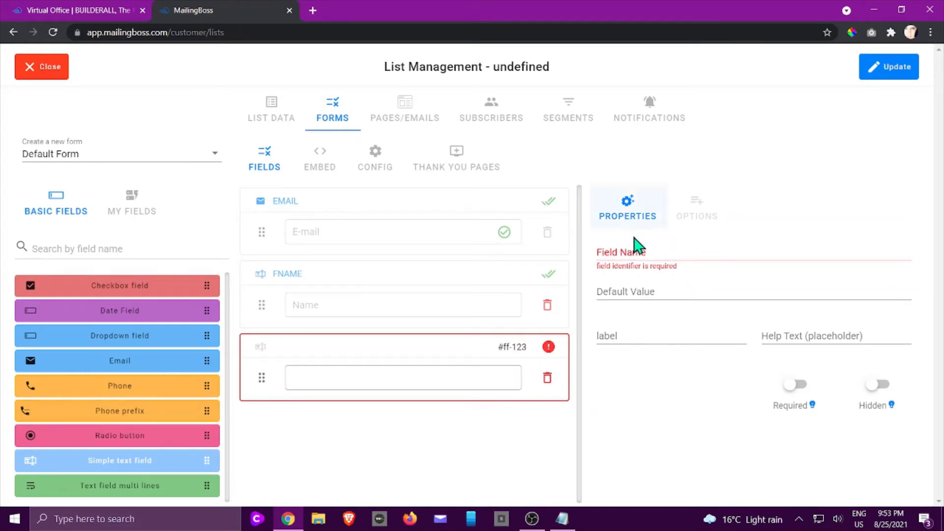
Name the new text field LNAME with the label 'Last Name'
click(673, 246)
text(LNAME)
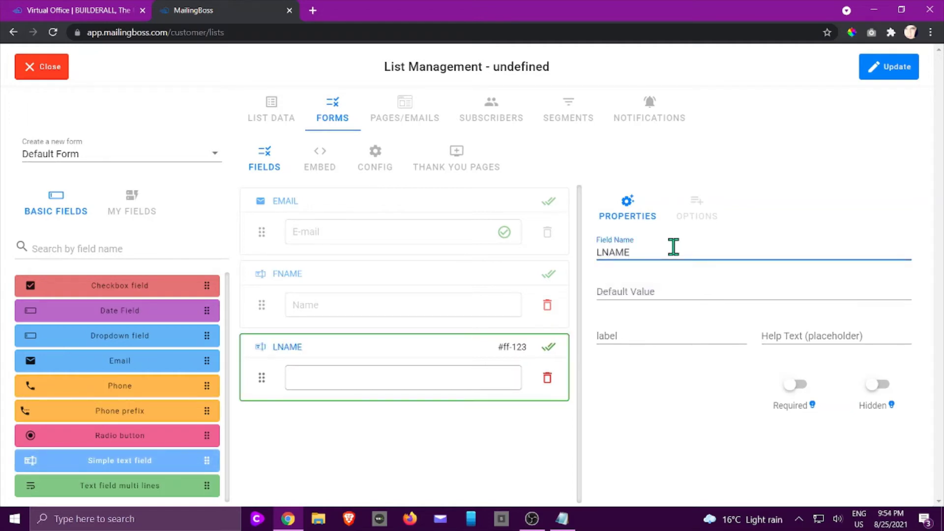
click(680, 391)
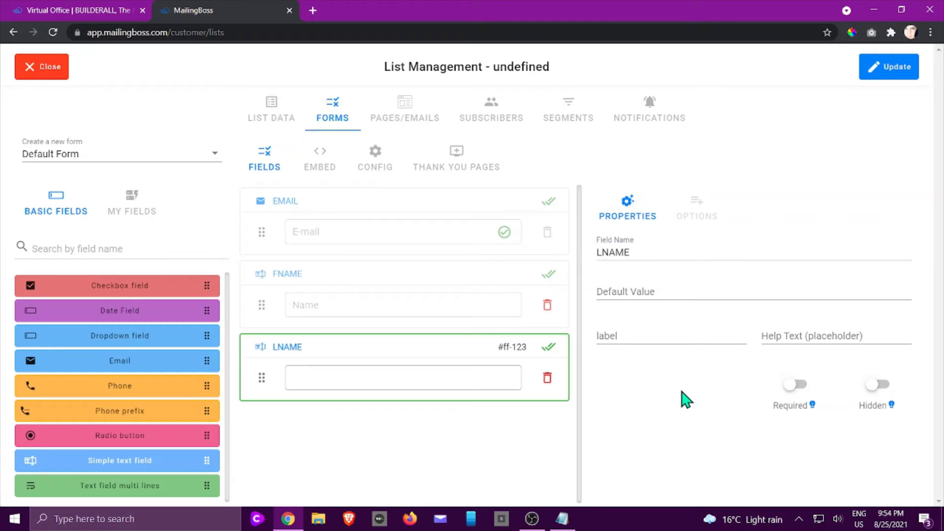
click(461, 295)
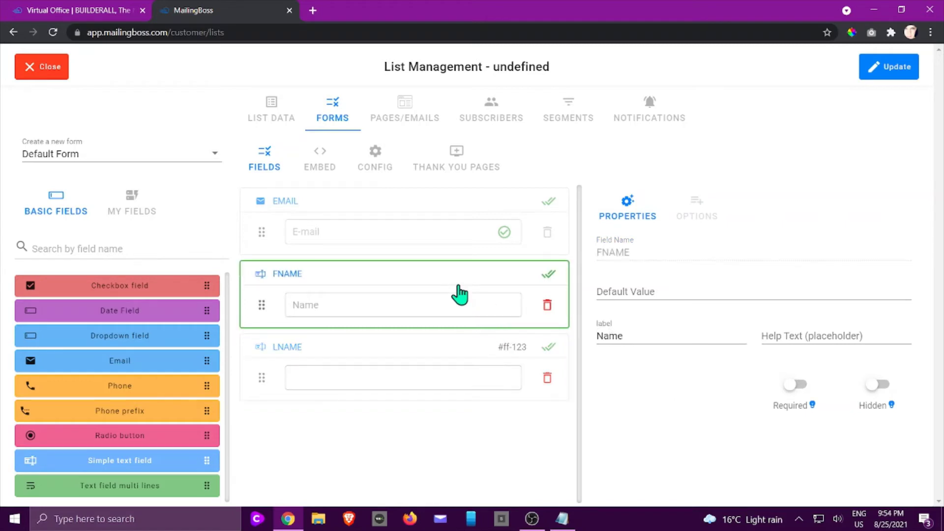
click(447, 369)
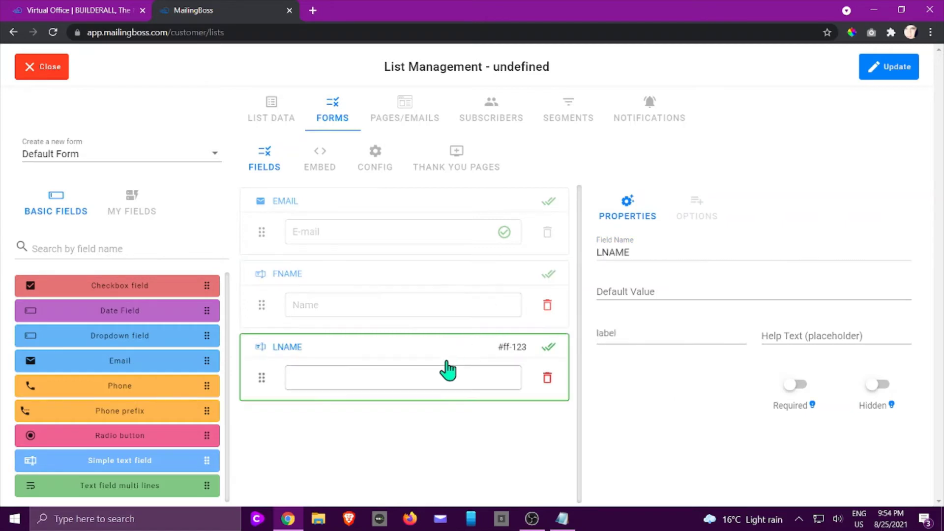
click(630, 334)
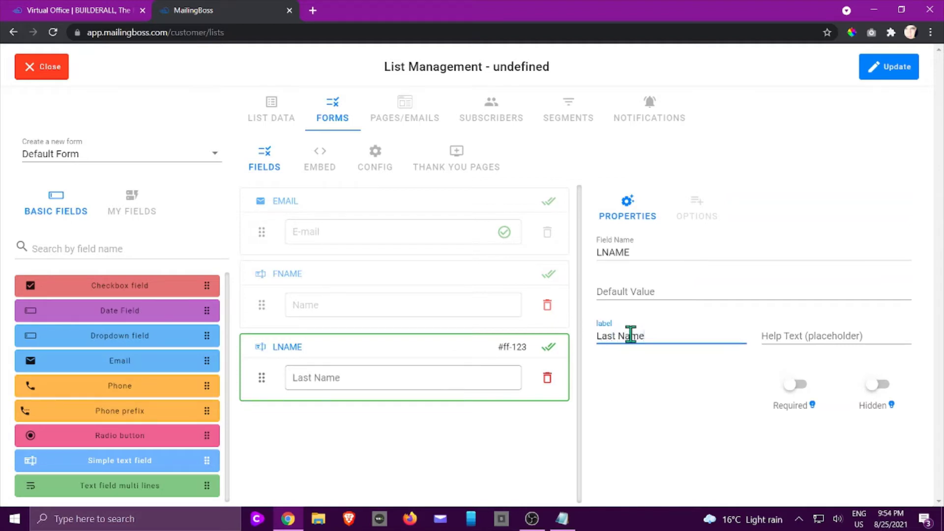
click(637, 385)
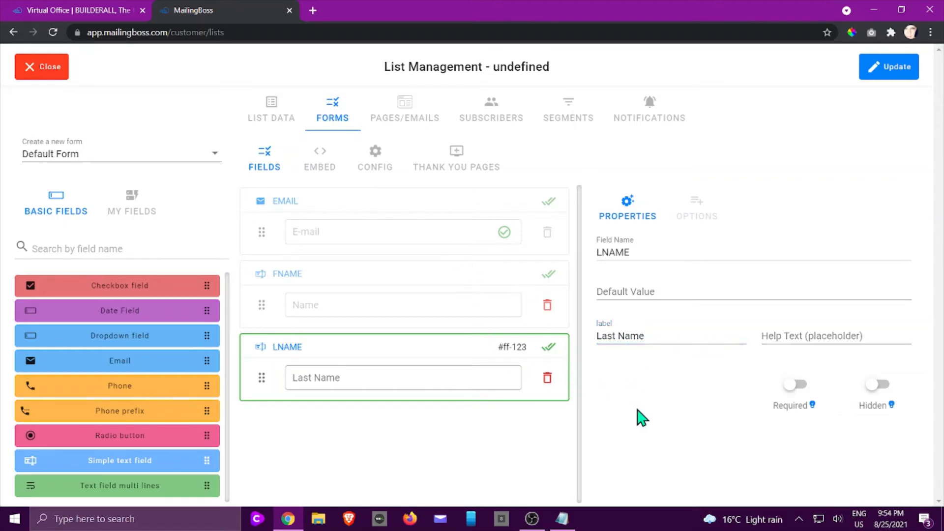
Turn on Required for both the E-mail and Name fields
click(508, 315)
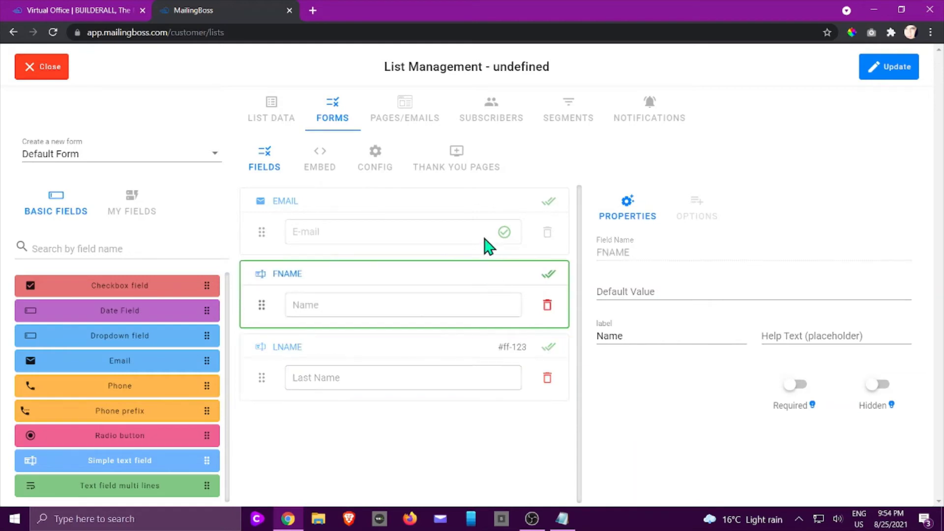
click(486, 244)
click(796, 384)
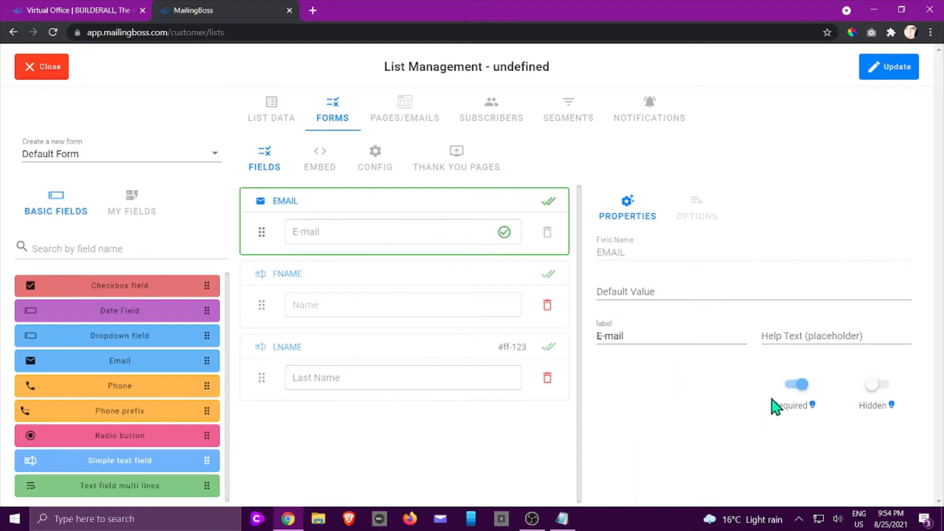
click(411, 289)
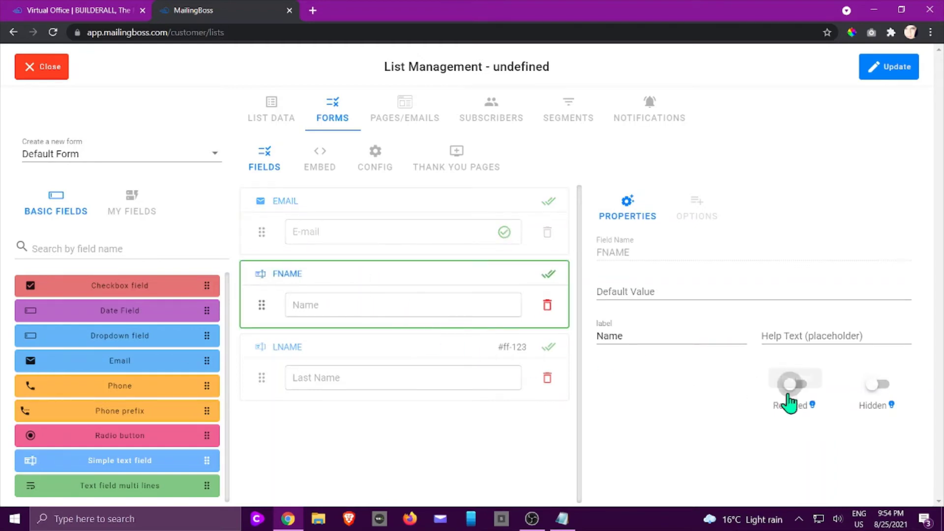
click(789, 388)
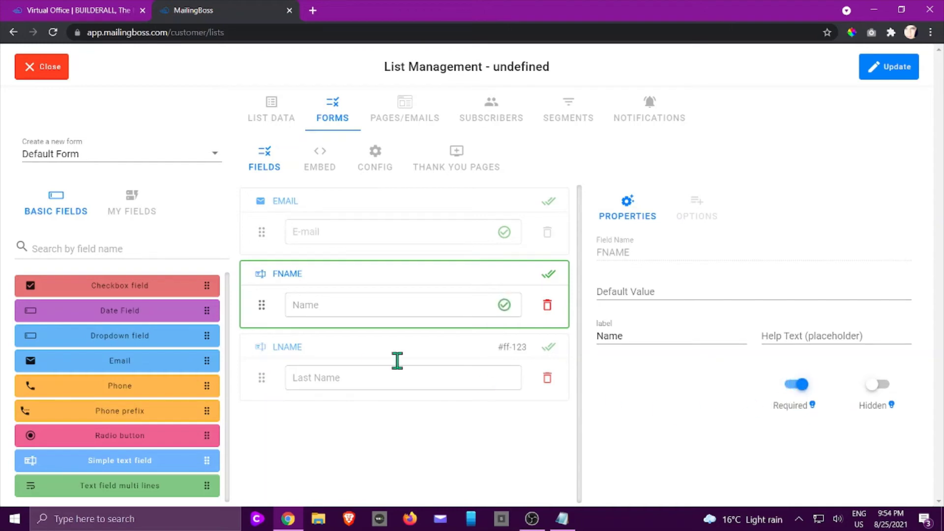
click(366, 365)
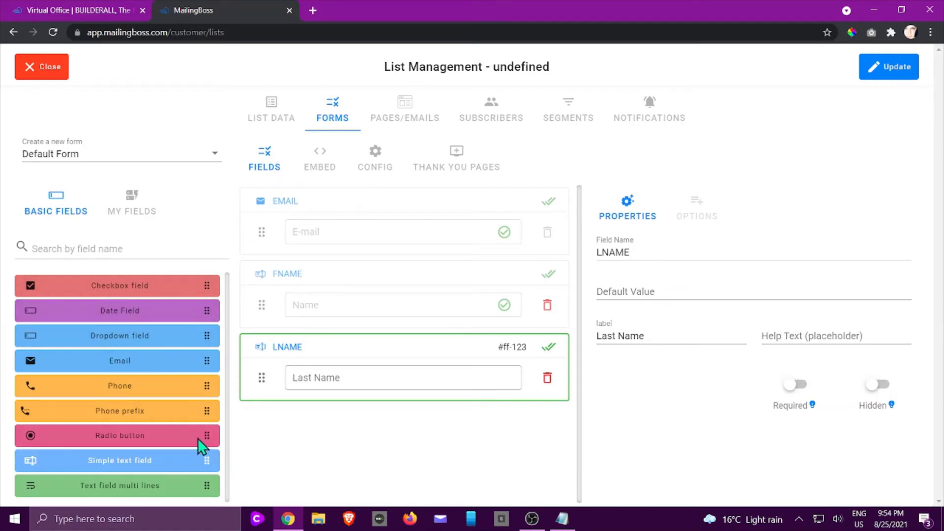
Add and delete a radio button field, then delete LNAME, leaving only EMAIL and FNAME
drag(208, 436, 368, 426)
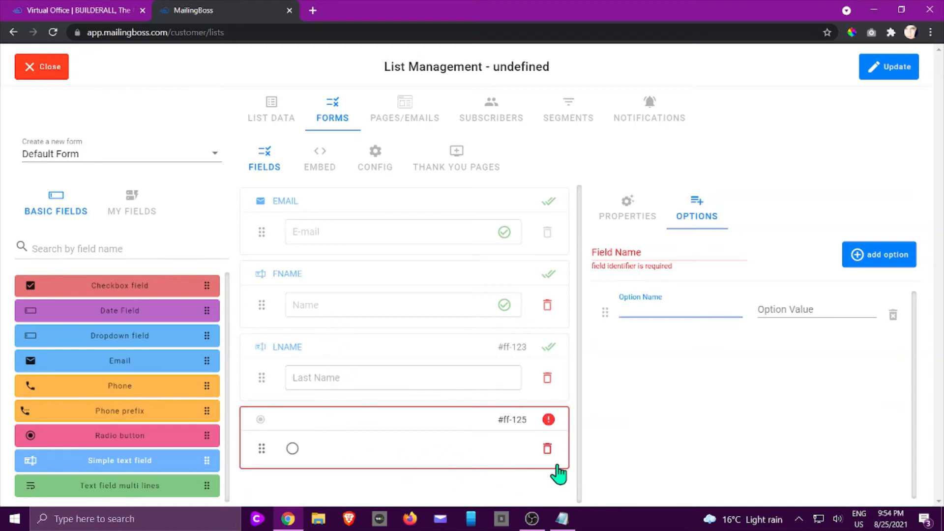
click(548, 451)
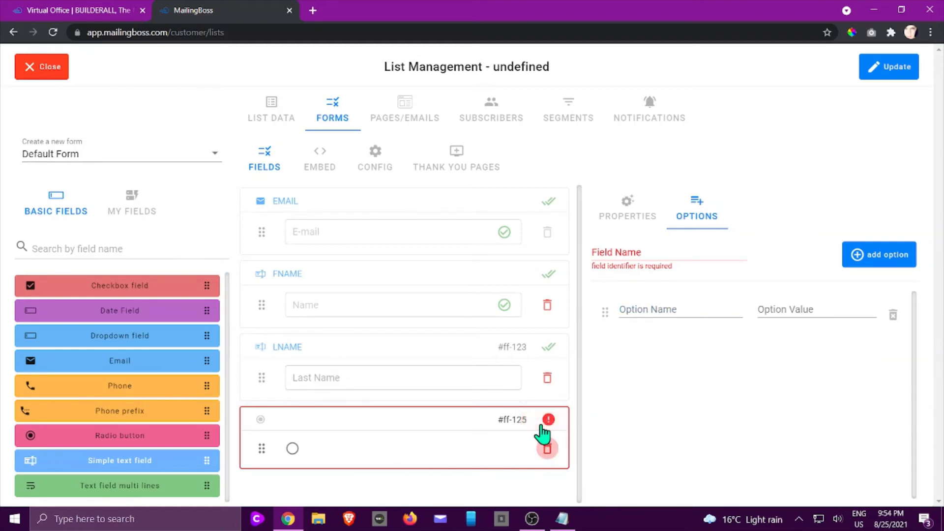
click(547, 449)
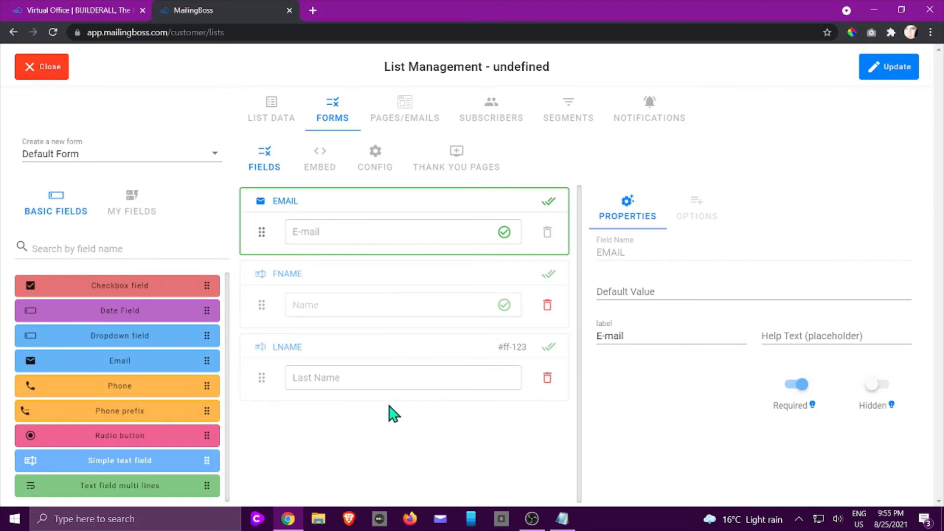
drag(261, 378, 258, 290)
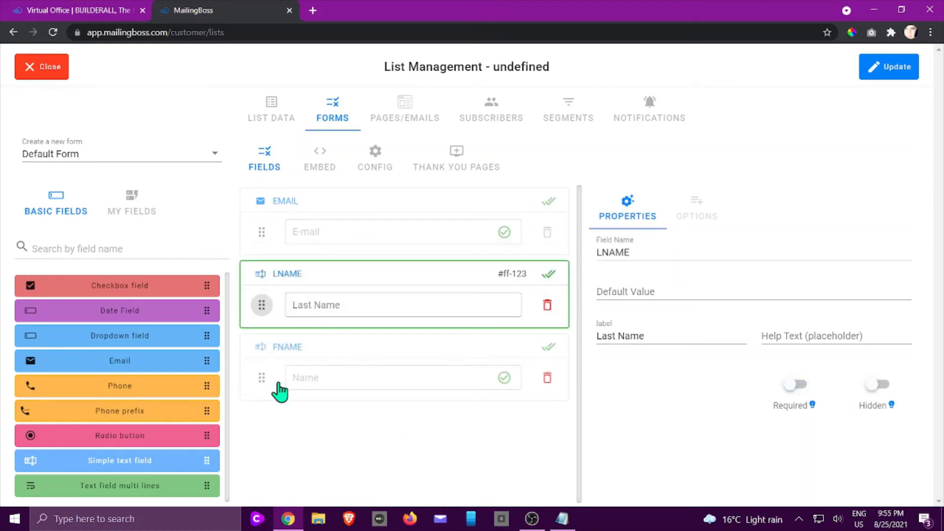
click(546, 306)
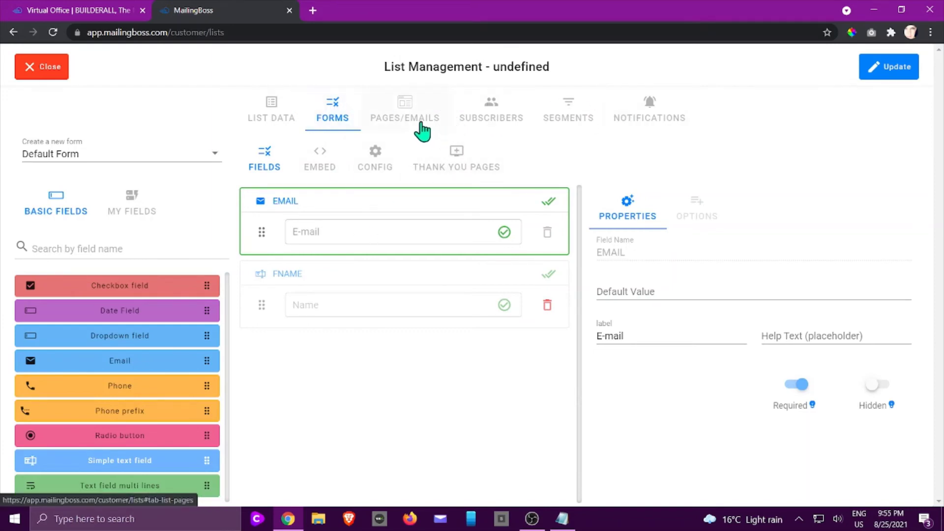
Preview the Pending subscribe page in Pages, then show the list's four email templates
click(403, 109)
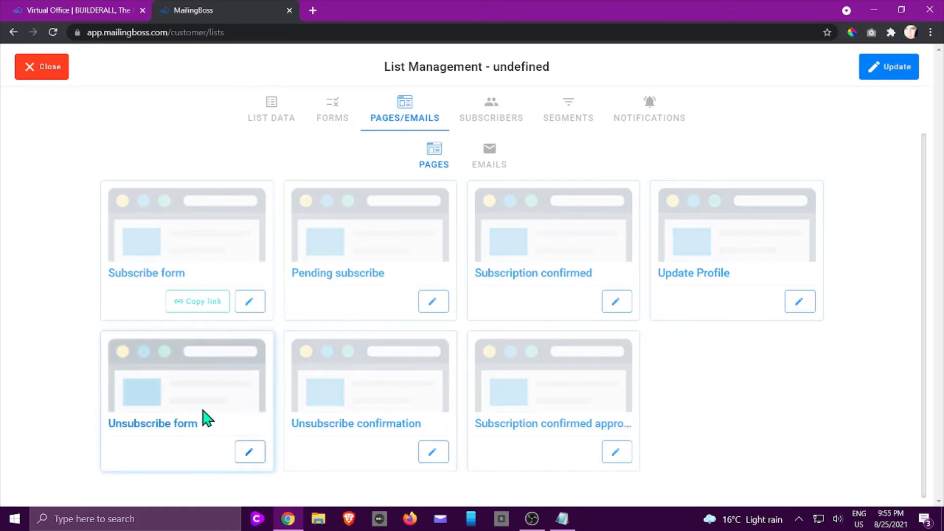
click(432, 305)
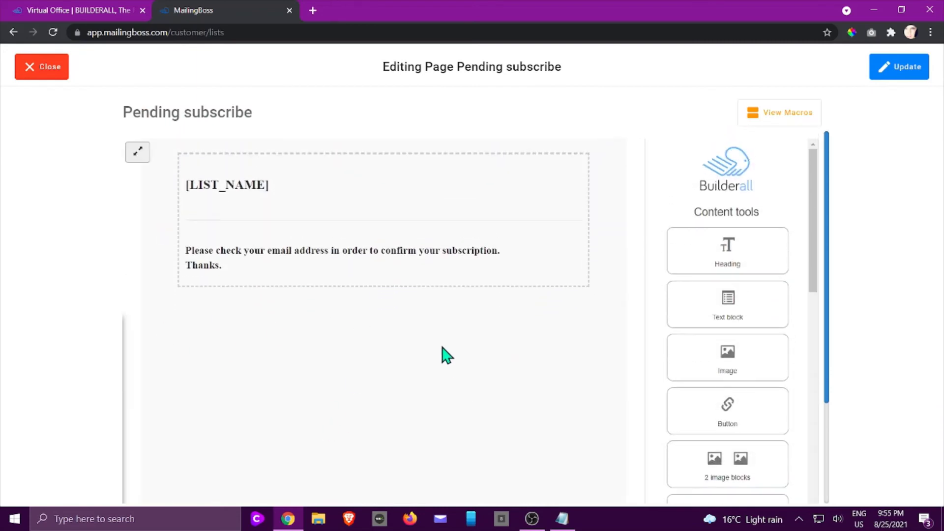
click(46, 74)
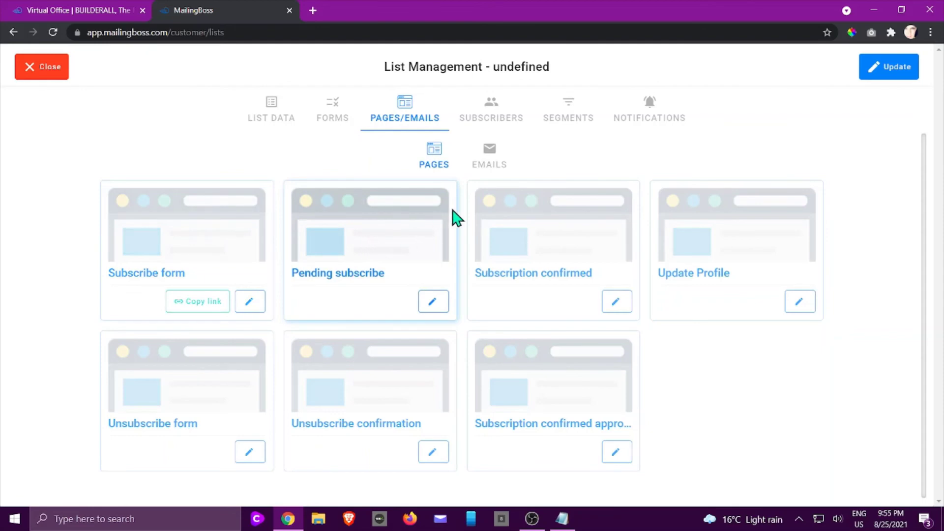
click(488, 160)
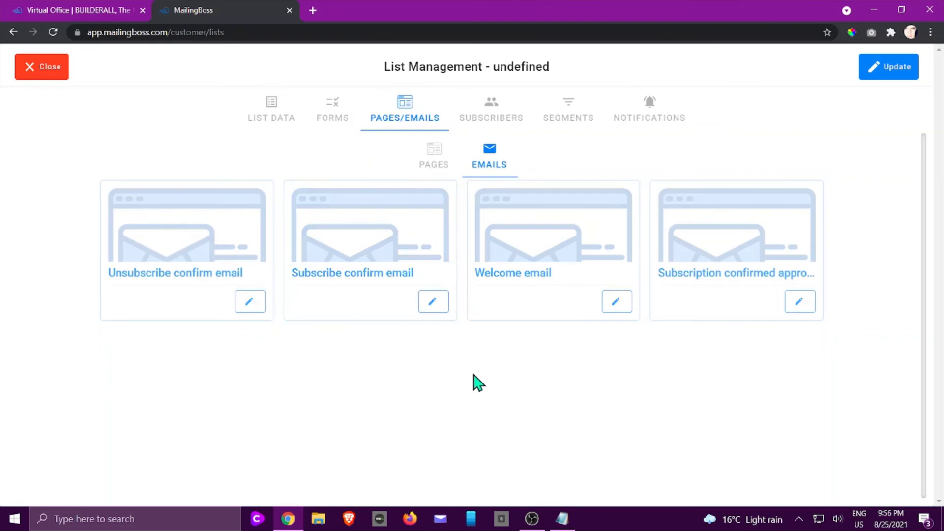
Review the Subscribers, Segments and Notifications tabs, then save the list with Update
click(490, 117)
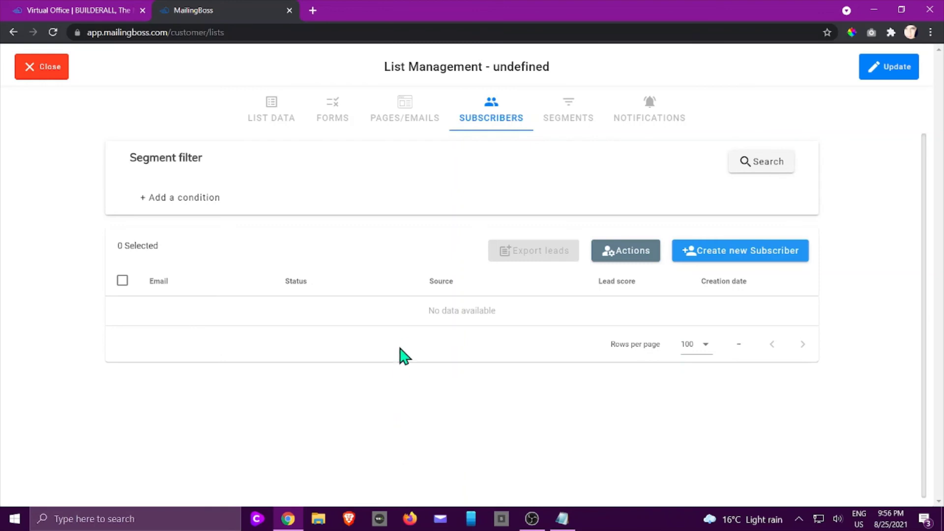
click(568, 120)
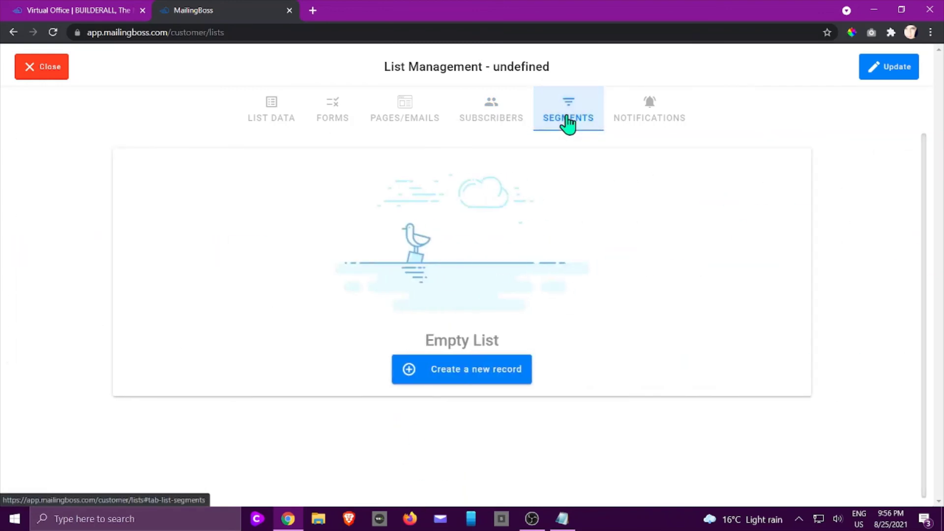
click(658, 114)
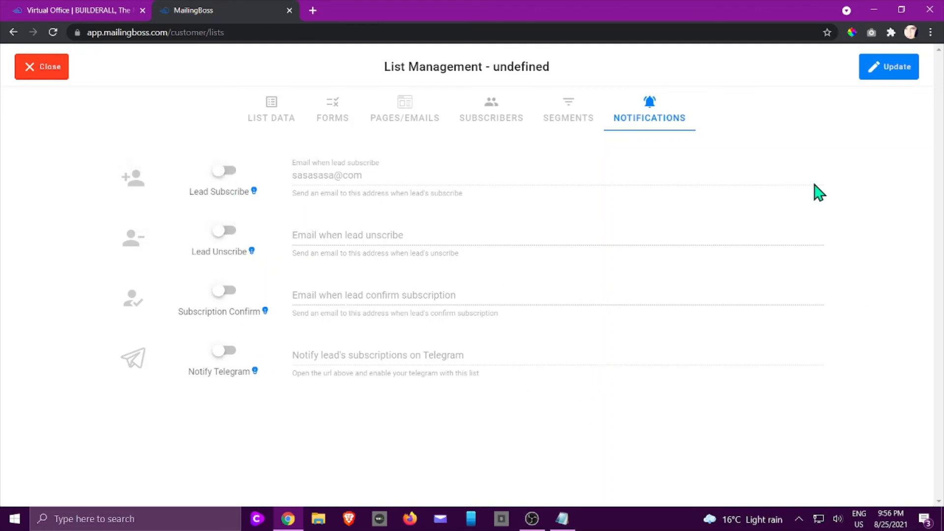
click(903, 75)
Exit List Management to the Lists table showing Team Matrix Newsletter with 0 subscribers
click(24, 75)
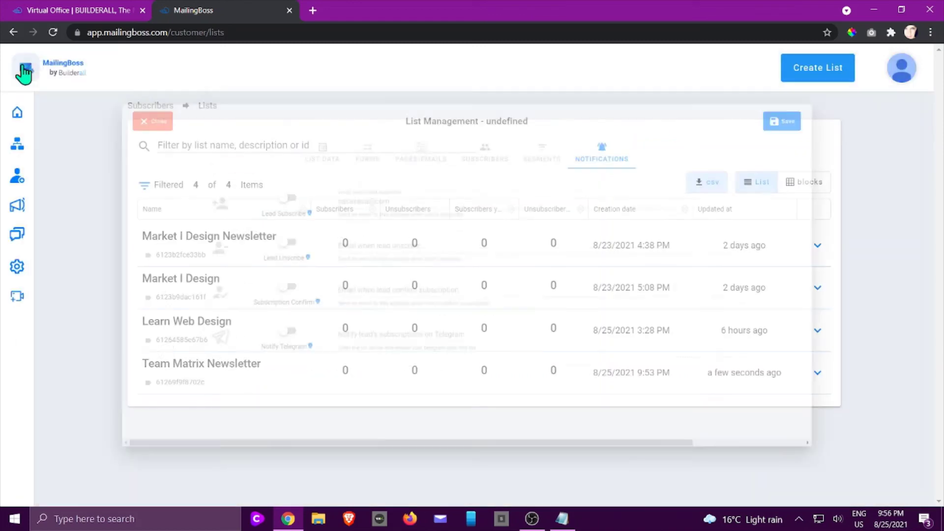